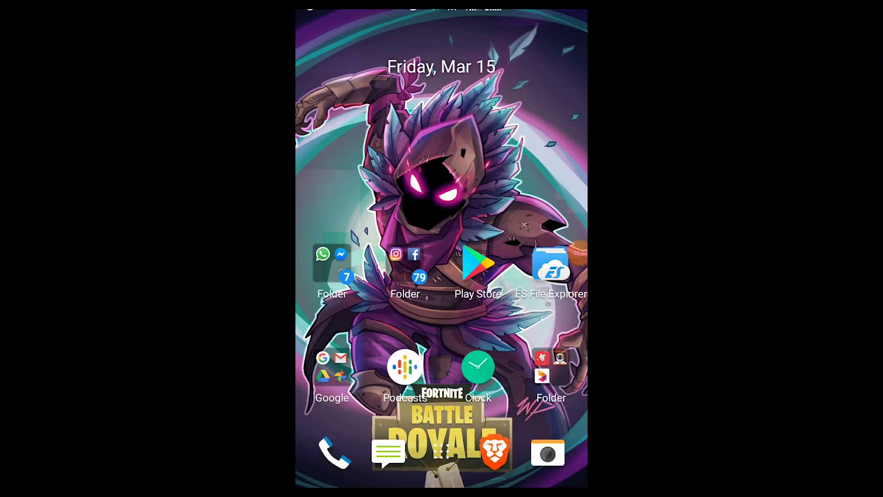
# Step: In Settings, go to About > Software information and tap Build number to enable developer mode
pyautogui.moveTo(442, 11); pyautogui.dragTo(442, 230)
pyautogui.moveTo(442, 55); pyautogui.dragTo(442, 323)
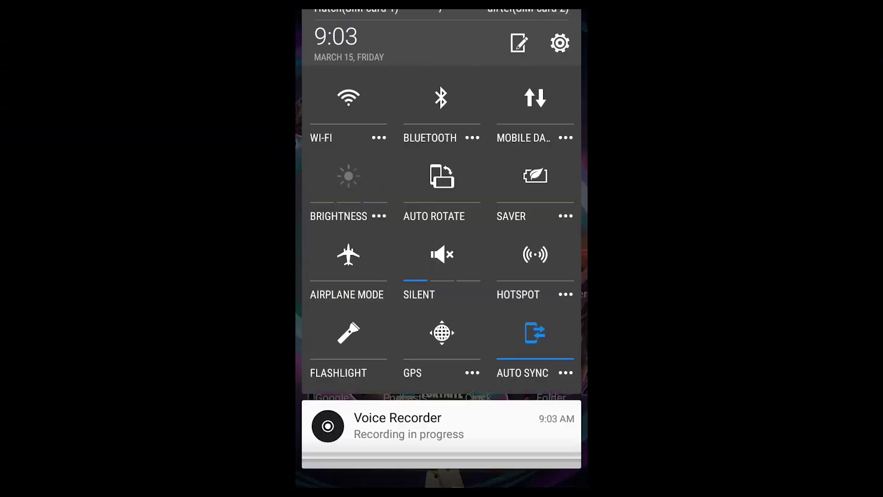
pyautogui.click(560, 42)
pyautogui.scroll(-1, 442, 267)
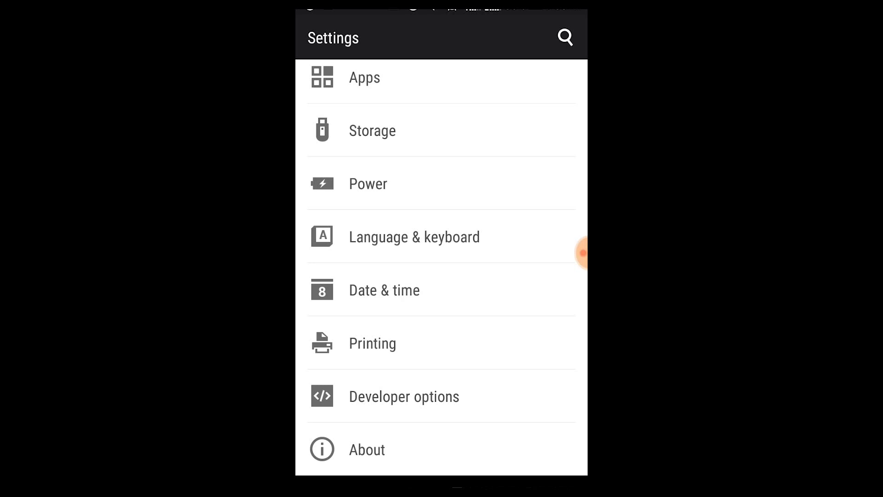
pyautogui.click(367, 450)
pyautogui.click(373, 353)
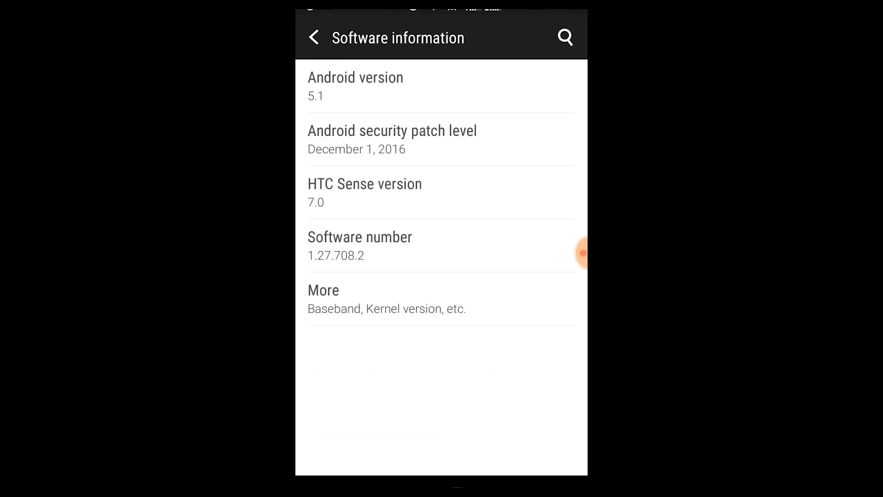
pyautogui.click(386, 299)
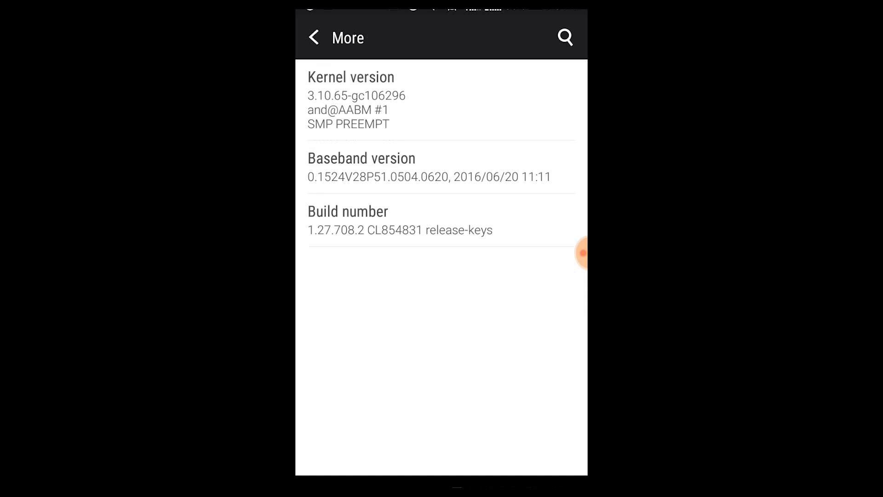
pyautogui.click(349, 219)
# Step: Verify USB debugging is enabled in Developer options, then return to the home screen
pyautogui.press('Escape')
pyautogui.press('Escape')
pyautogui.click(404, 395)
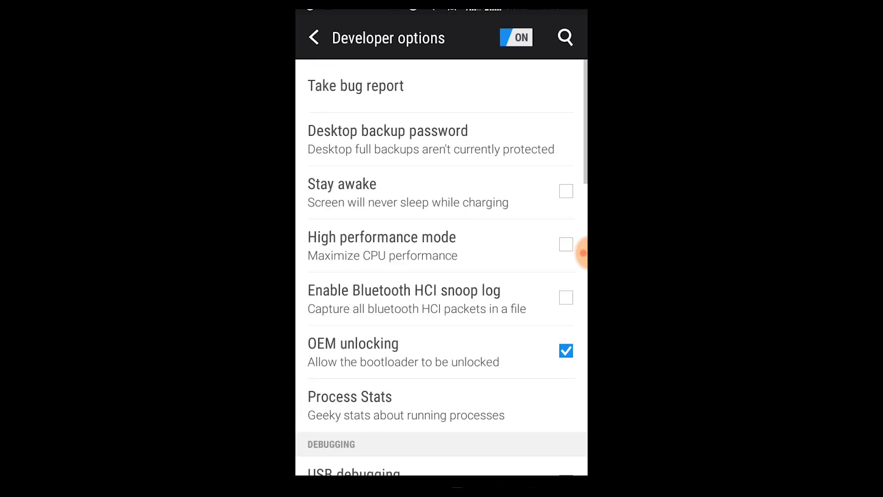
pyautogui.scroll(-5, 442, 267)
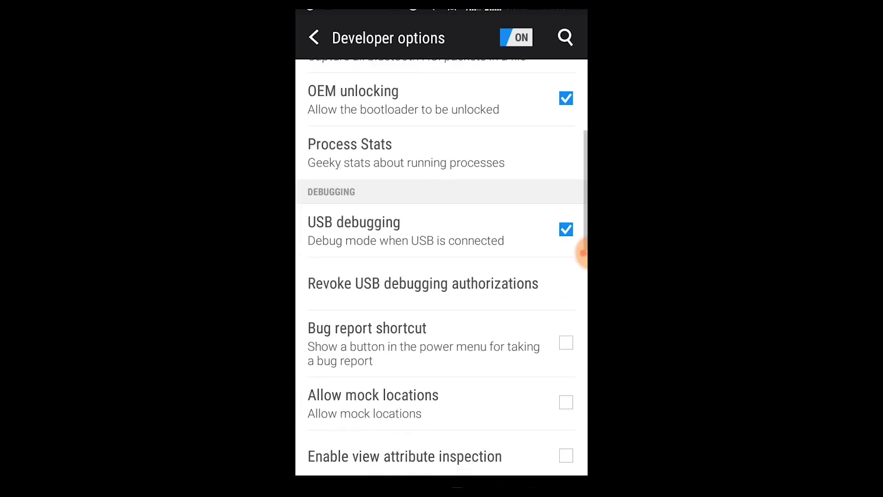
pyautogui.press('Escape')
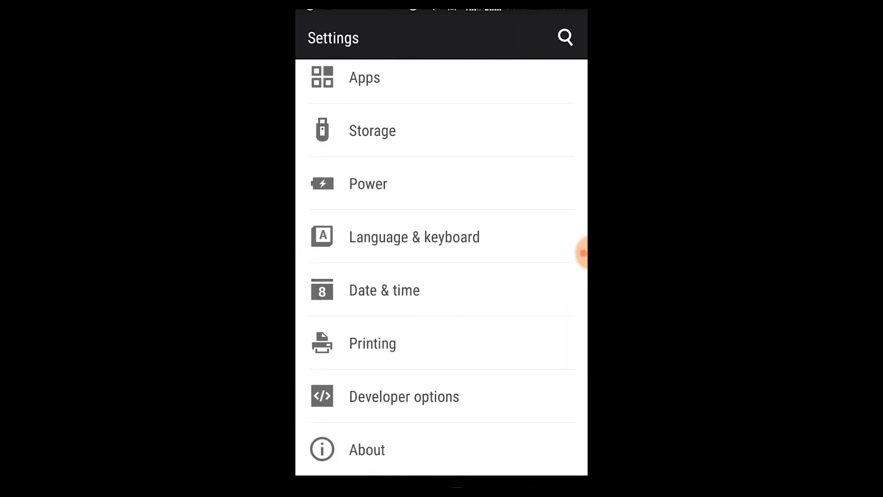
pyautogui.press('Home')
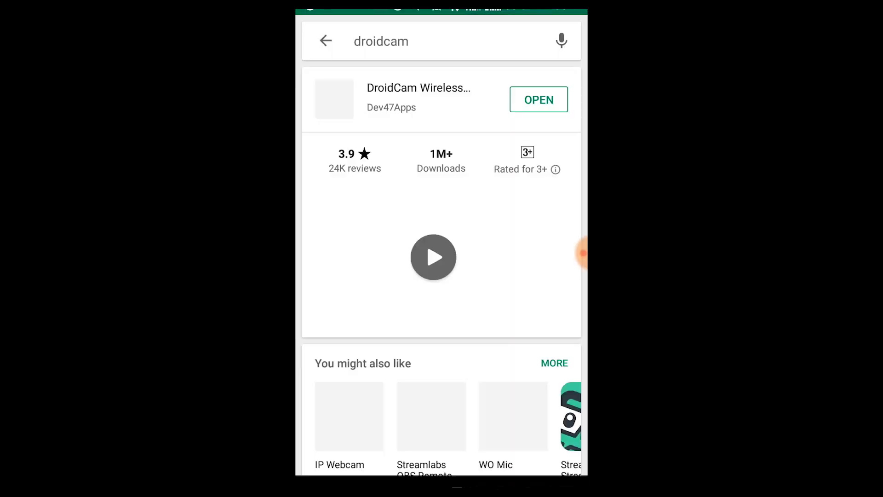
# Step: Scroll through the installed DroidCam Wireless Webcam app's Play Store page
pyautogui.scroll(-2, 442, 243)
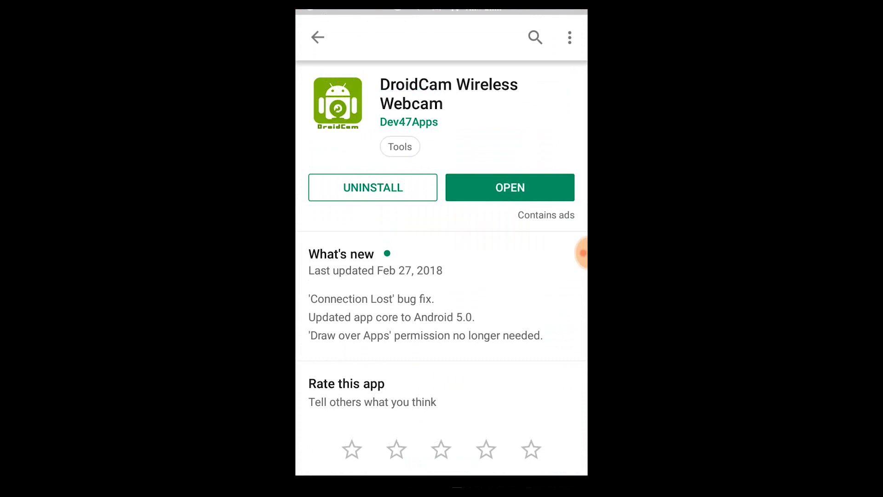
# Step: Launch DroidCam and dismiss the 'Like DroidCam?' upgrade dialog, showing port 4747
pyautogui.click(511, 188)
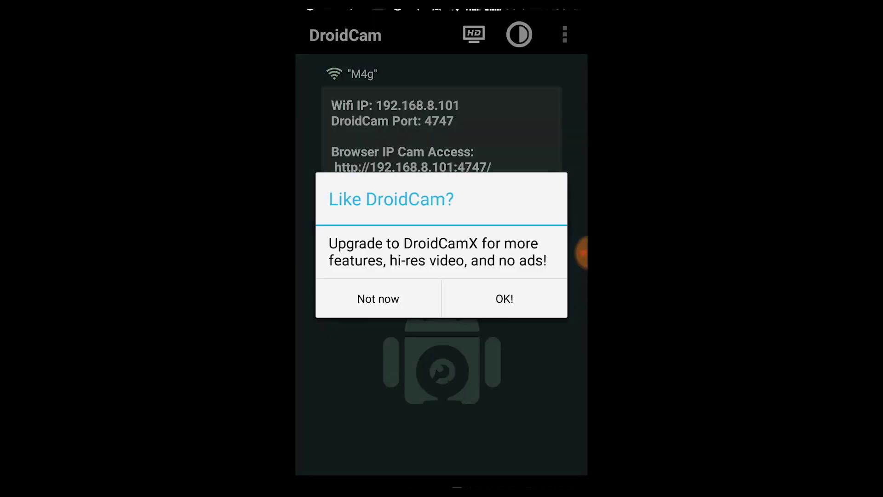
pyautogui.press('Escape')
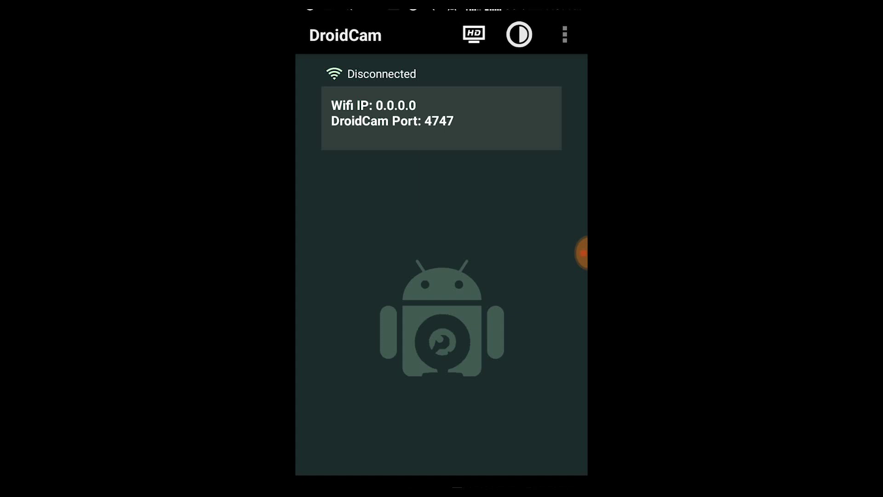
pyautogui.click(565, 35)
pyautogui.click(460, 113)
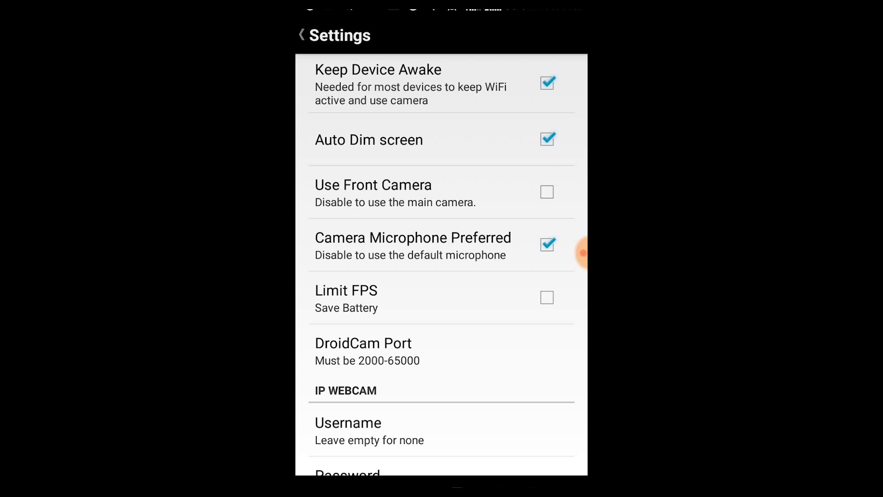
pyautogui.scroll(-3, 441, 265)
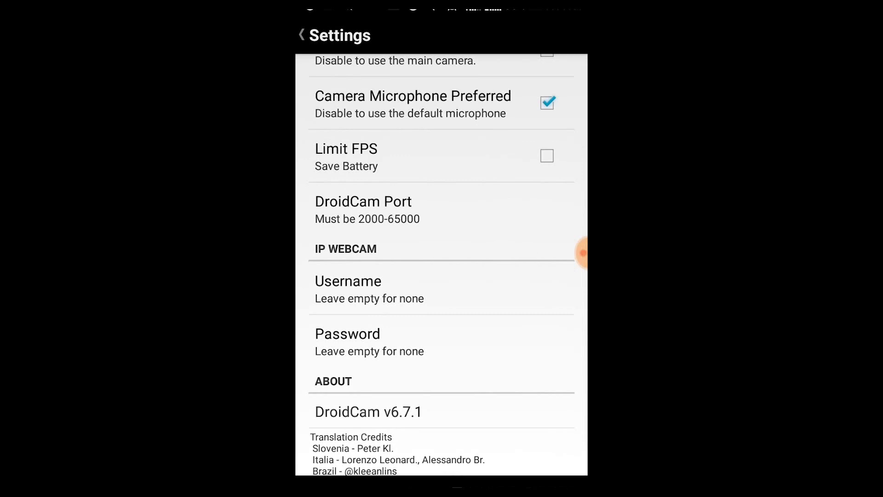
pyautogui.scroll(-1, 442, 265)
pyautogui.press('Escape')
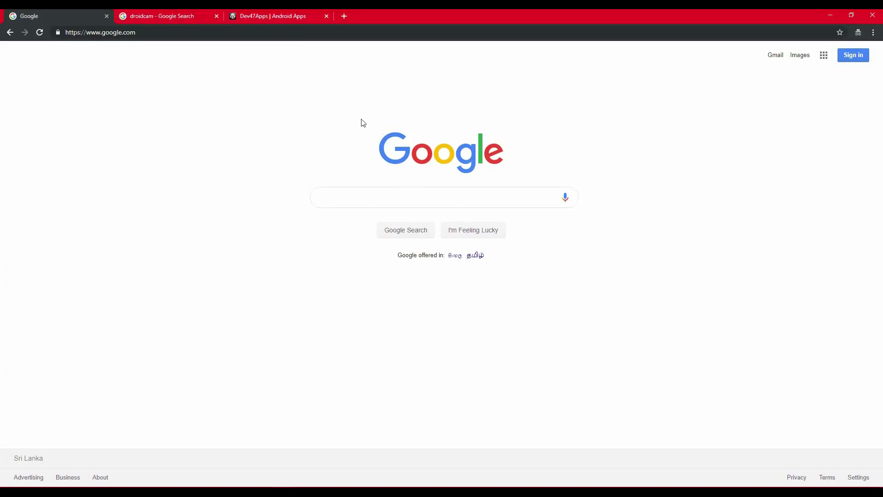
# Step: Search Google for 'droidcam' and close the leftover tabs
pyautogui.click(357, 198)
pyautogui.write('droidcam')
pyautogui.press('Return')
pyautogui.click(107, 17)
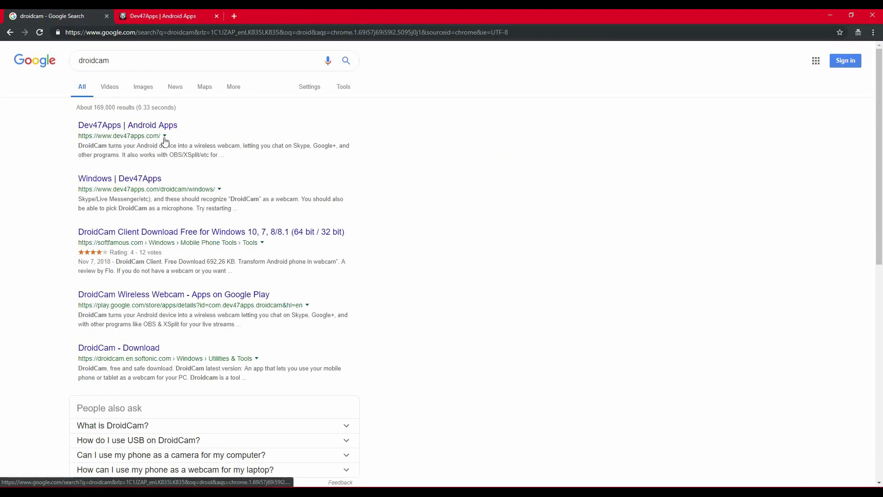
pyautogui.hotkey('ctrl', 'w')
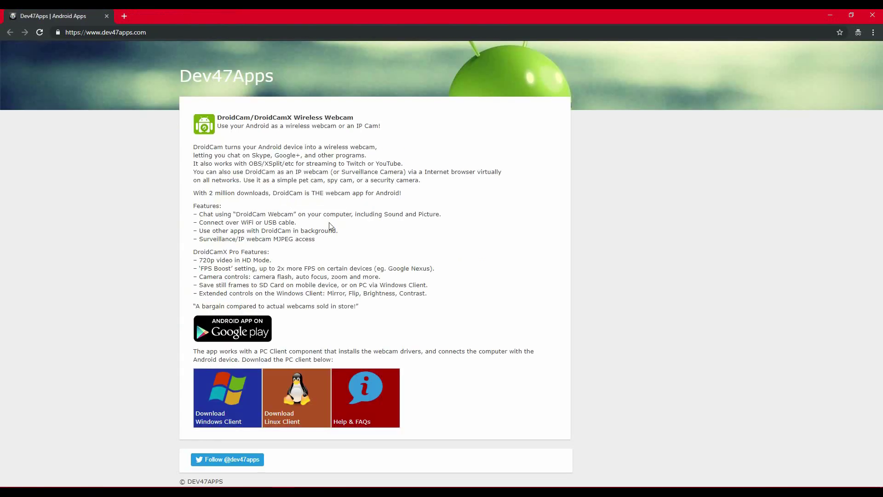
# Step: Download DroidCam Client v6.0 from the Dev47Apps Windows page and open the zip
pyautogui.click(237, 417)
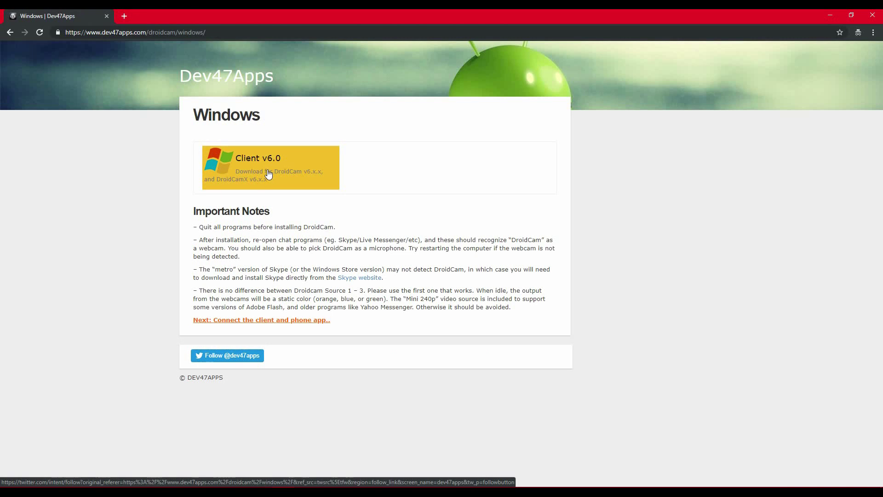
pyautogui.click(269, 173)
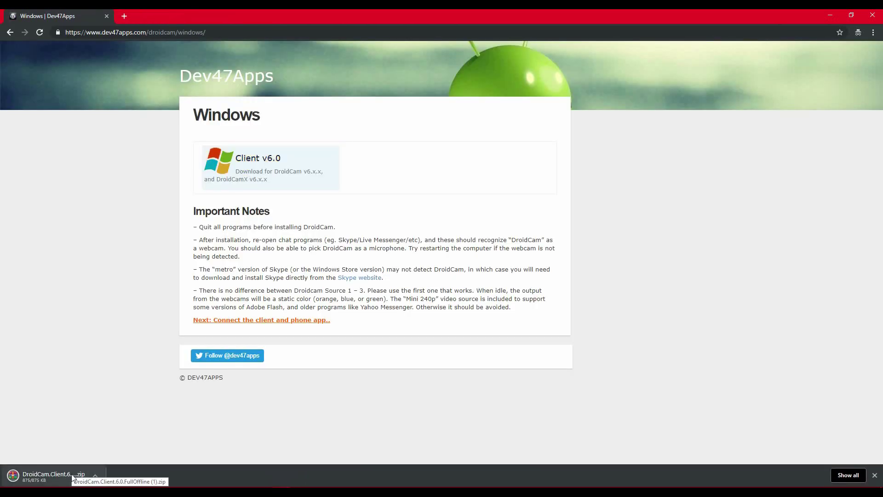
pyautogui.click(74, 478)
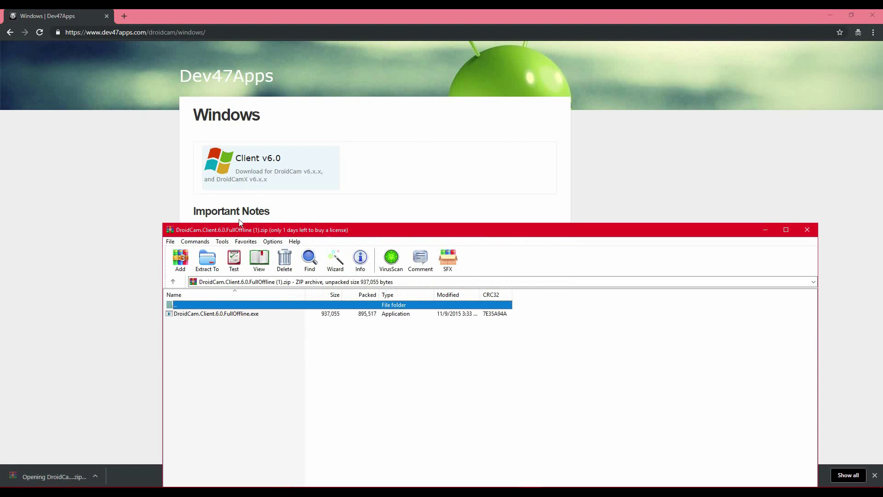
# Step: Run DroidCam.Client.6.0.FullOffline.exe, cancel the uninstall offer, close WinRAR, and search Windows for 'droid'
pyautogui.click(185, 194)
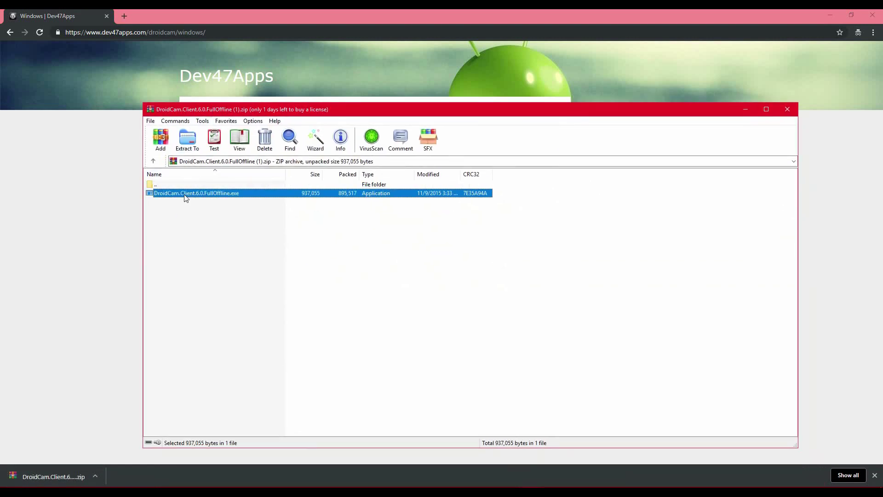
pyautogui.doubleClick(186, 194)
pyautogui.click(511, 282)
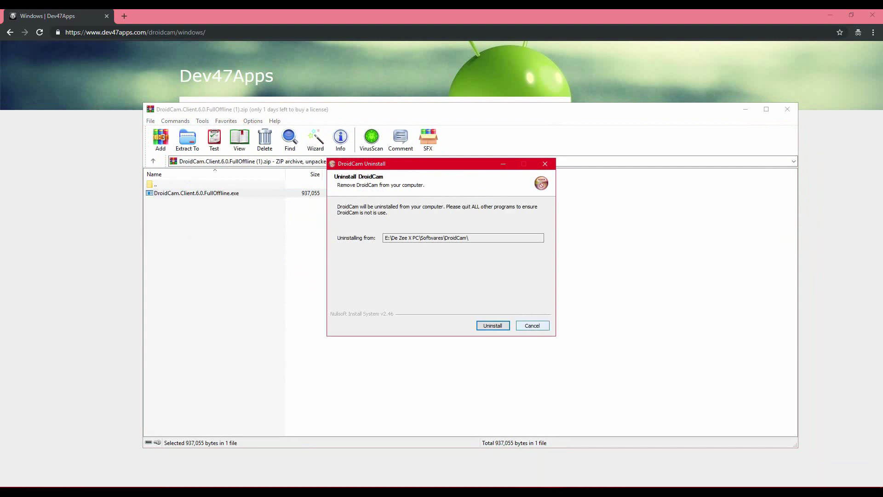
pyautogui.click(532, 325)
pyautogui.click(788, 109)
pyautogui.press('super')
pyautogui.write('droid')
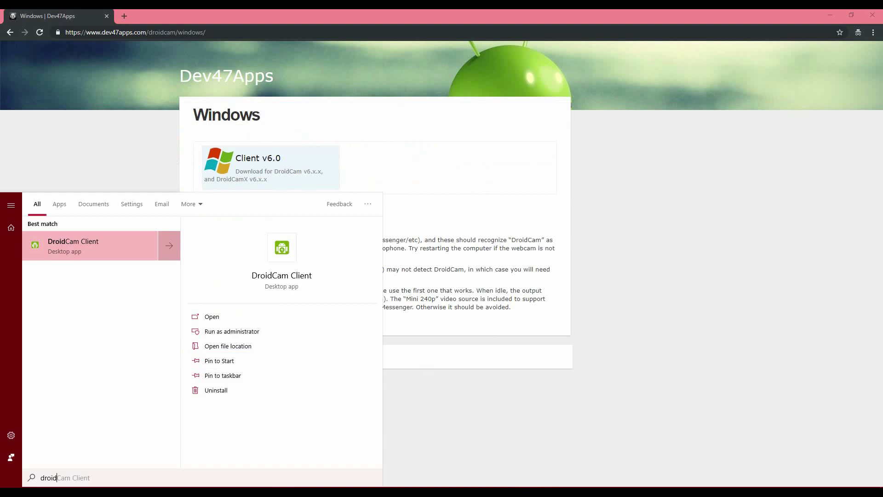
# Step: Launch DroidCam Client and set it to connect over USB on port 4747
pyautogui.press('Return')
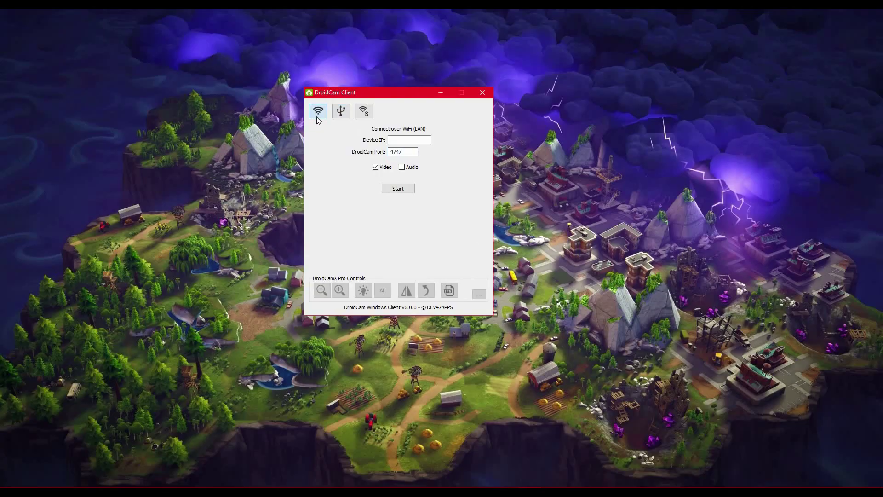
pyautogui.click(397, 139)
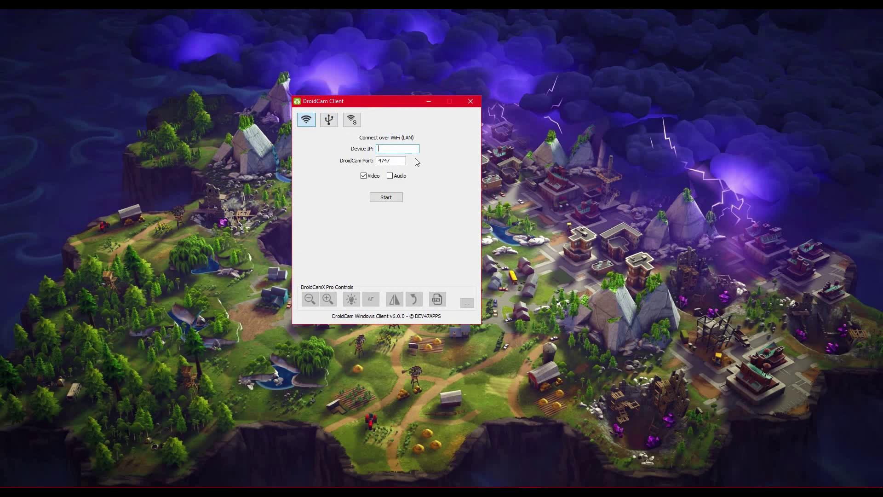
pyautogui.doubleClick(393, 165)
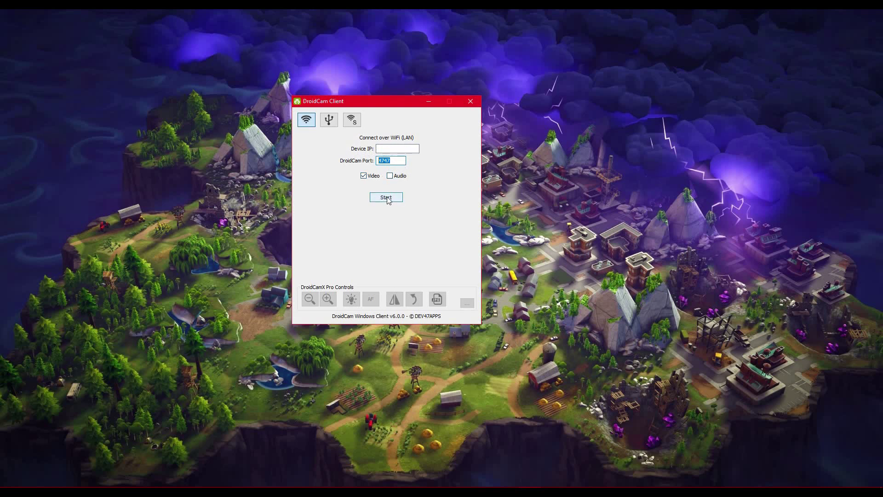
pyautogui.click(329, 121)
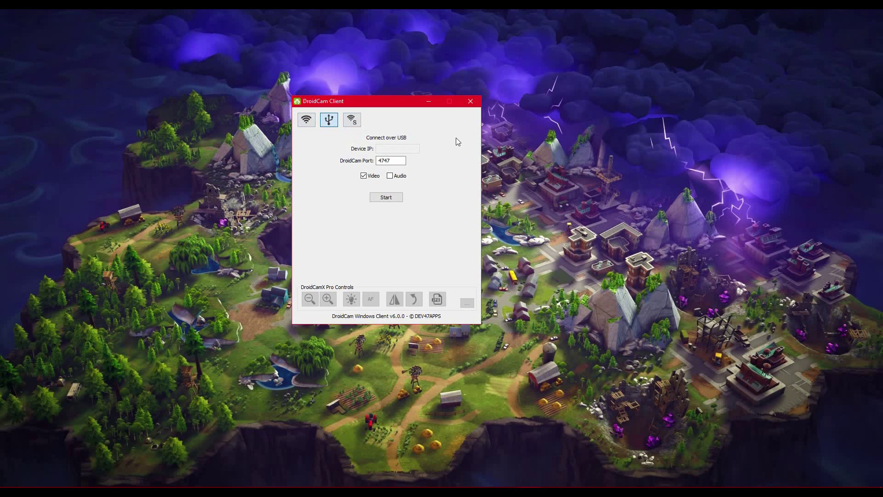
# Step: Start the DroidCam connection and switch Streamlabs OBS to the WEB CAM scene
pyautogui.click(380, 200)
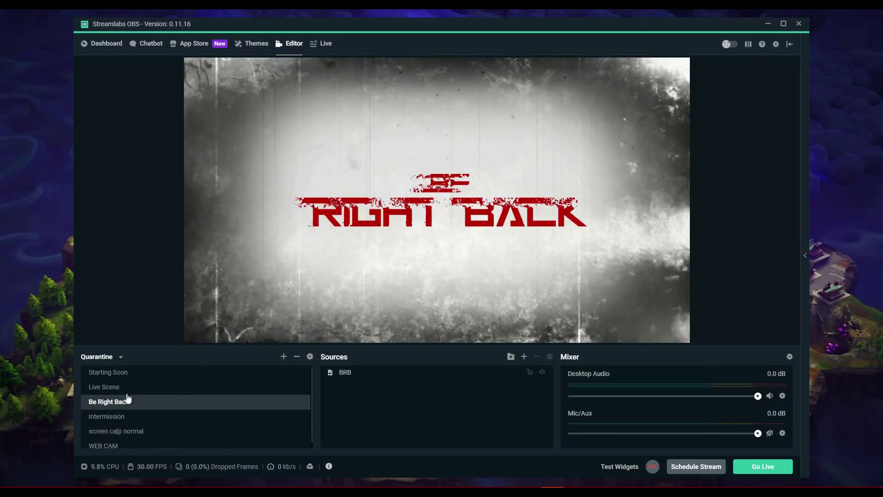
pyautogui.click(110, 446)
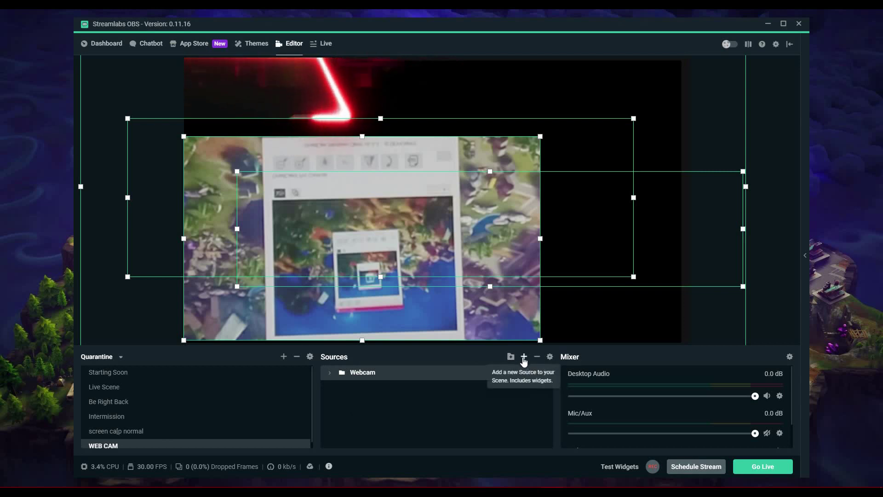
pyautogui.click(524, 357)
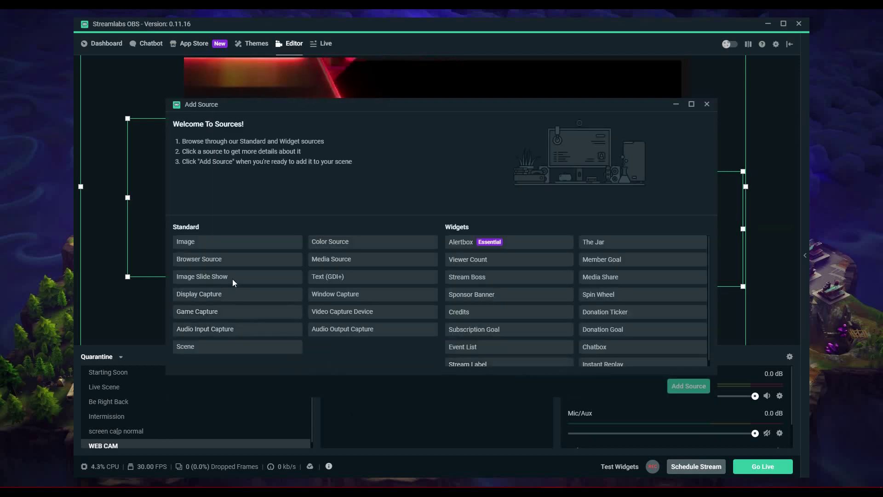
# Step: Add a Video Capture Device source named 88555 and open its Device dropdown
pyautogui.click(365, 315)
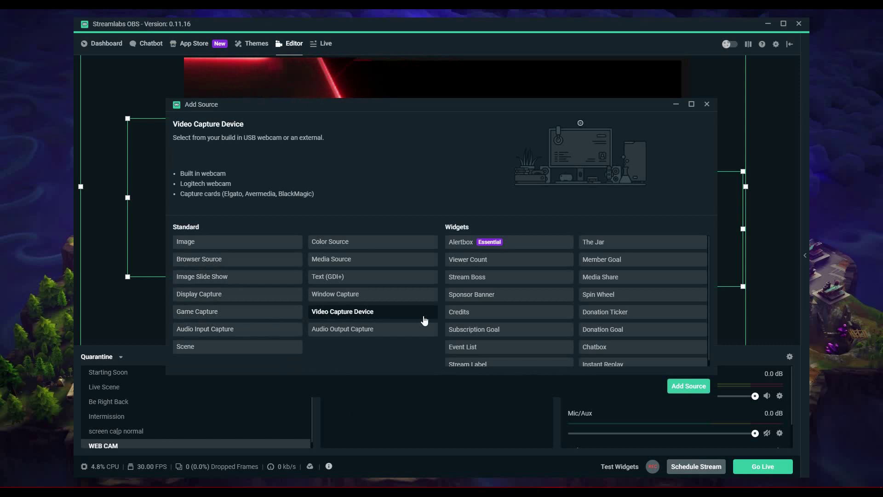
pyautogui.click(689, 386)
pyautogui.tripleClick(343, 181)
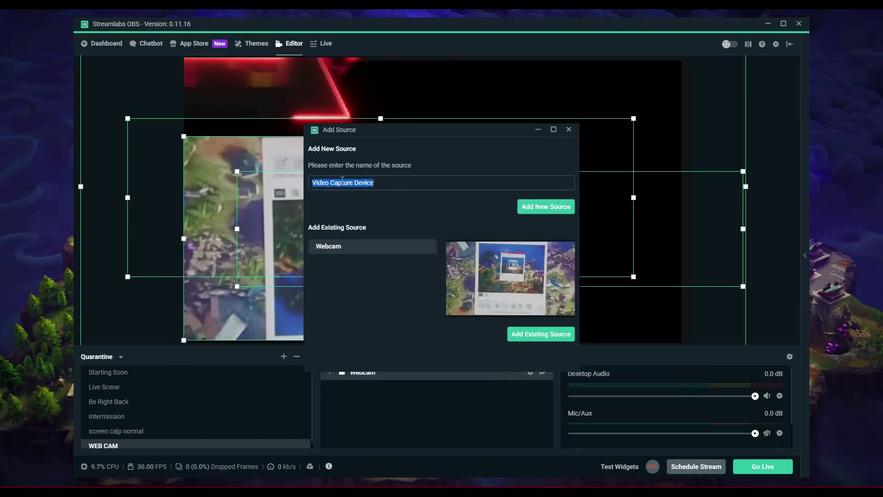
pyautogui.write('88555')
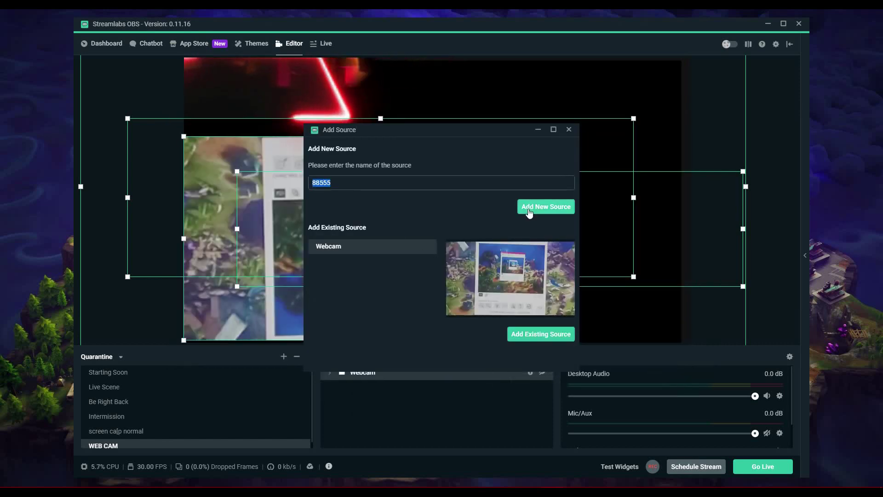
pyautogui.click(528, 210)
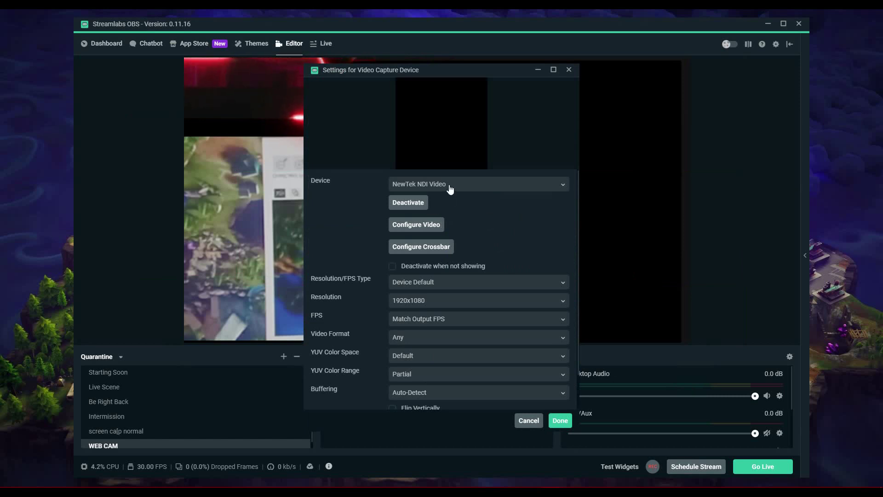
pyautogui.click(451, 184)
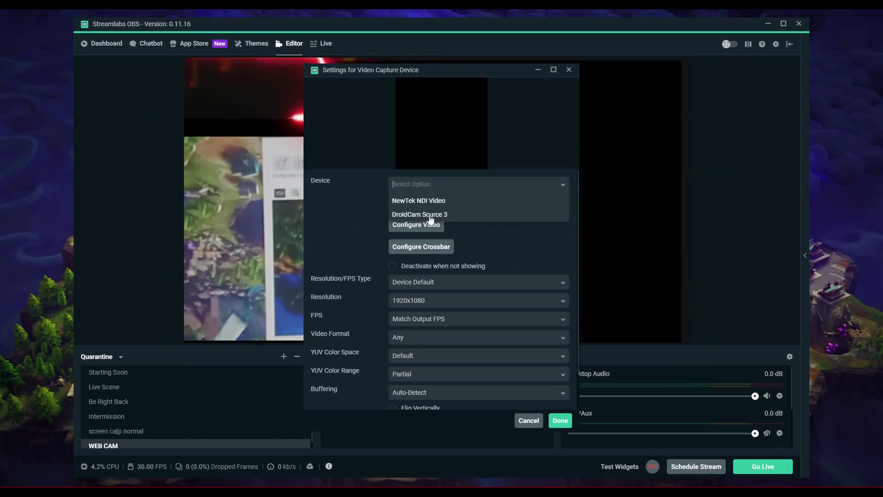